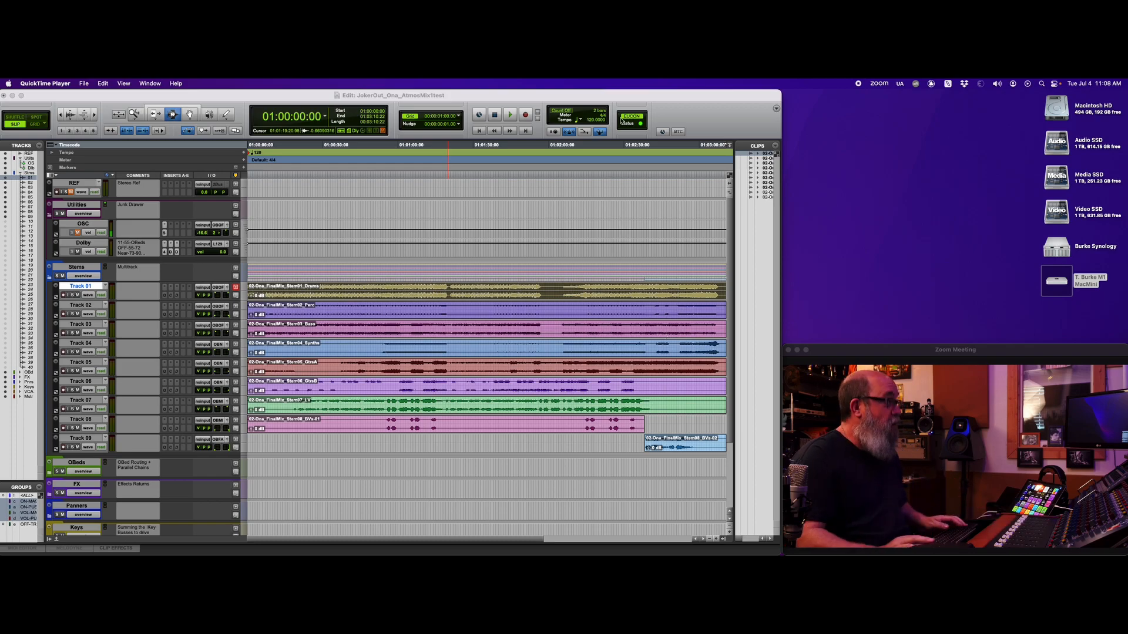
Switch to Dolby Atmos Renderer and reposition its window over the Pro Tools session to examine the input configuration
key("super+Tab")
key("super+Tab")
key("super+Tab")
key("super+Tab")
key("super+Tab")
key("super+Tab")
key("super+Tab")
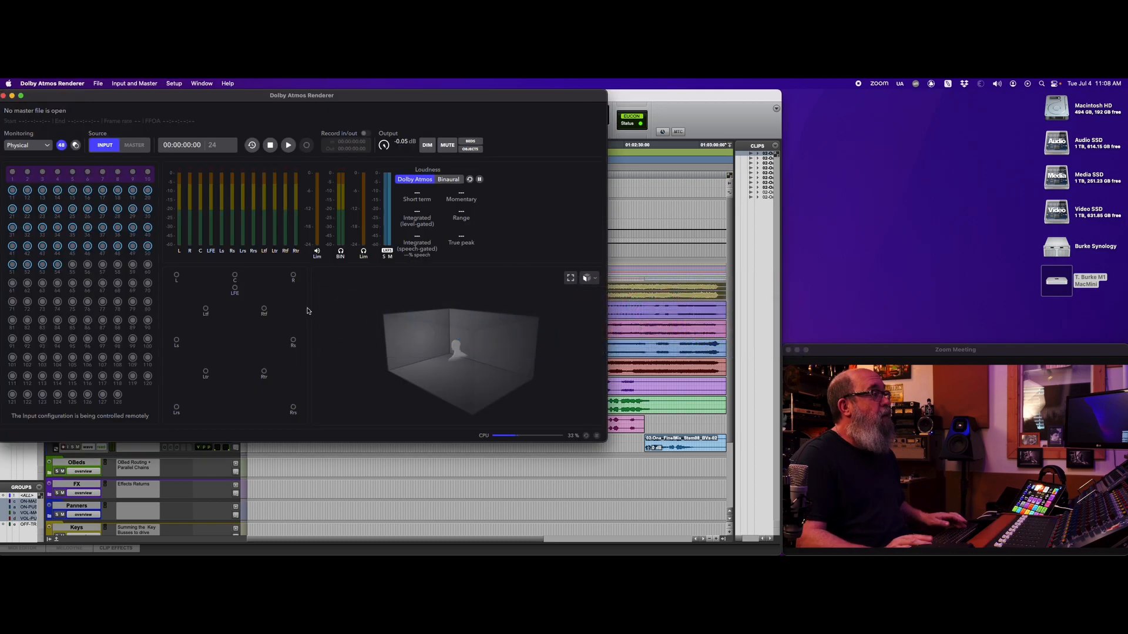
left_click_drag(167, 96, 325, 160)
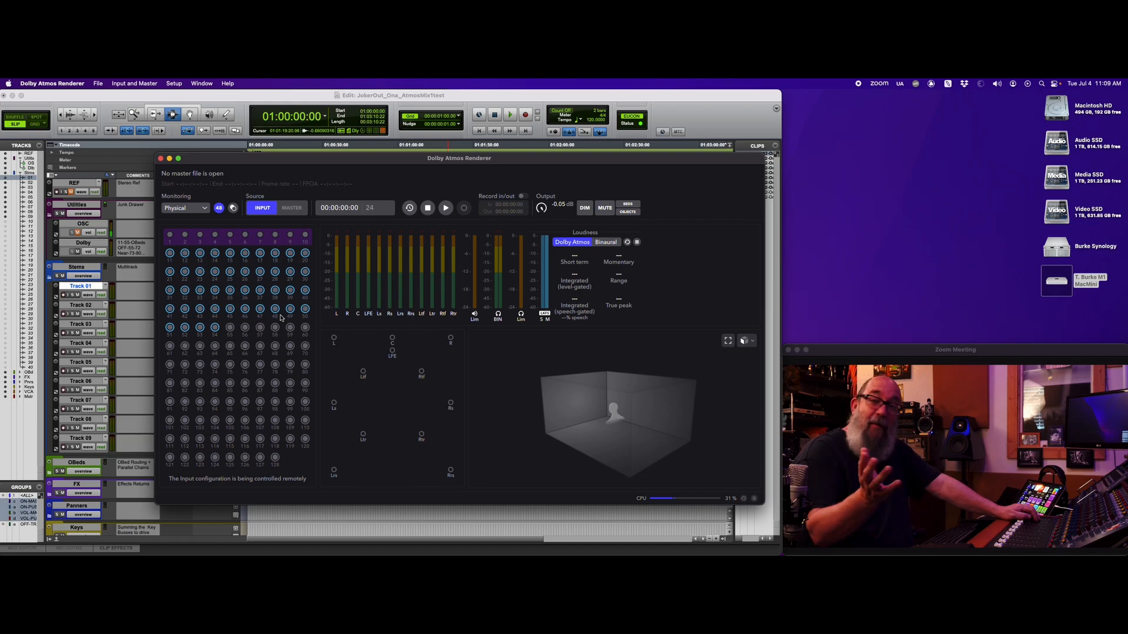
Return to the Pro Tools Mix window and expand the OBeds and OBed_NEAR folders to examine their object routing
left_click(237, 98)
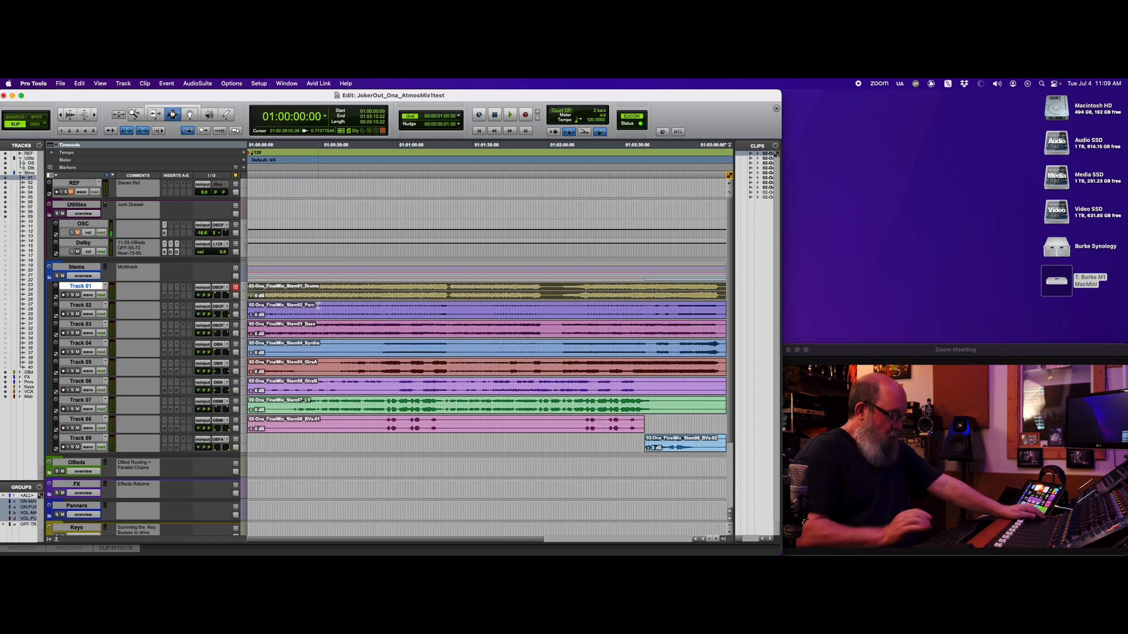
key("super+equal")
left_click(614, 501)
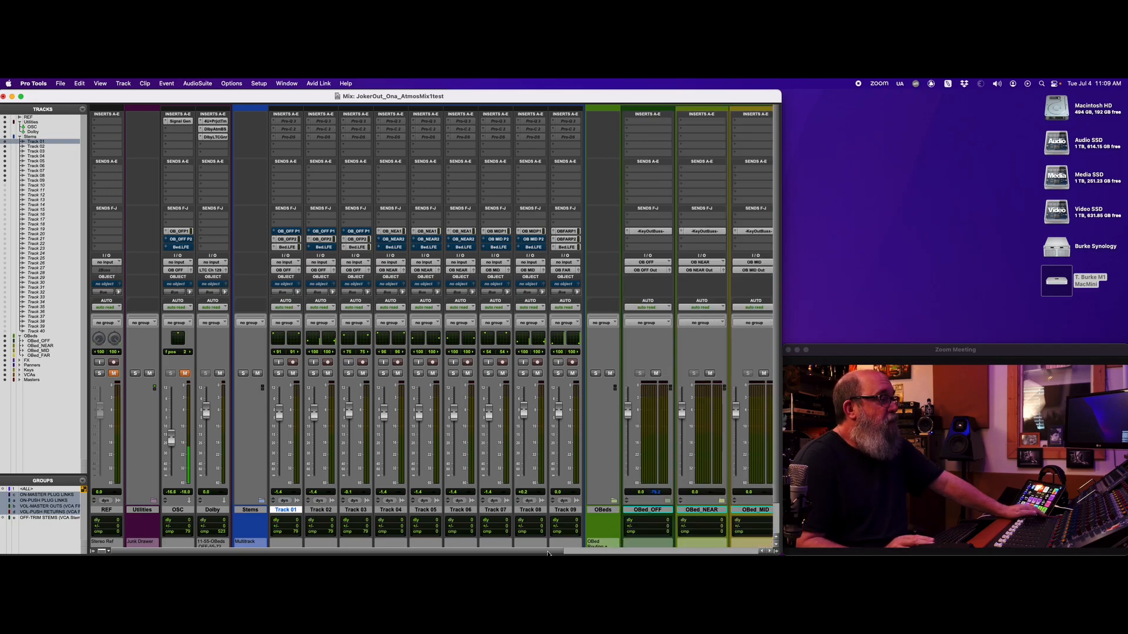
scroll(627, 407, "right", 5)
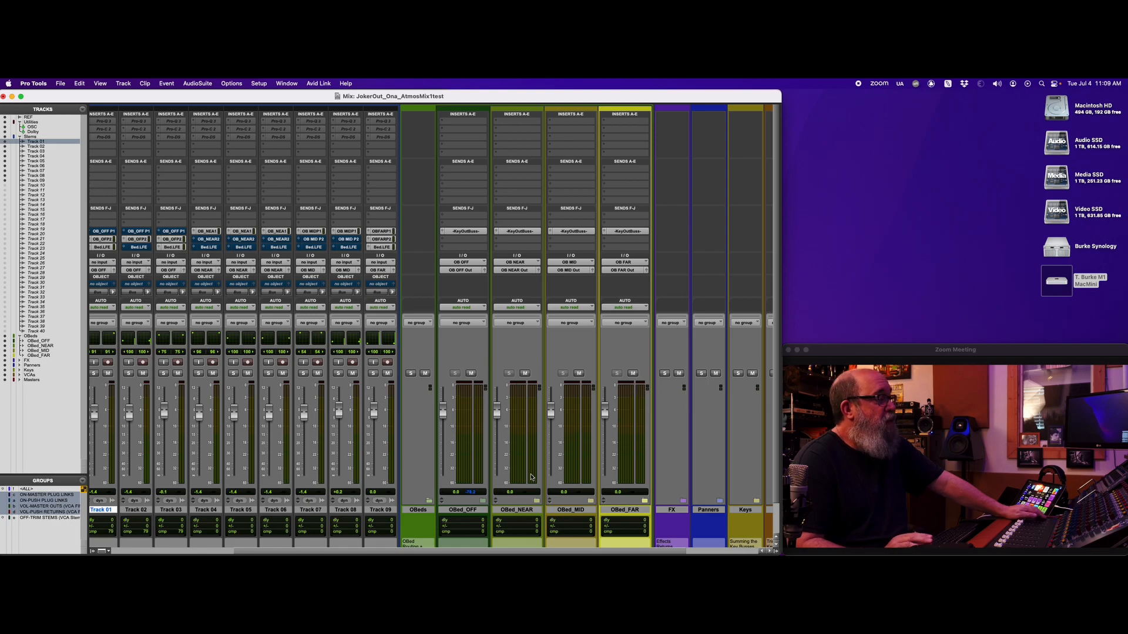
left_click(537, 502)
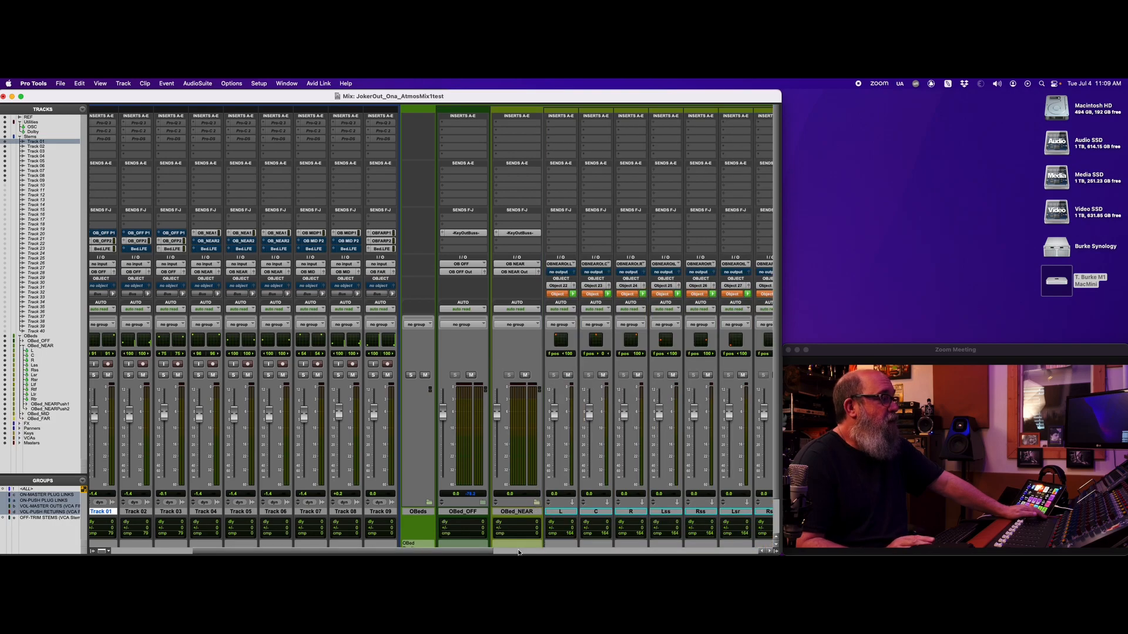
left_click_drag(493, 552, 606, 552)
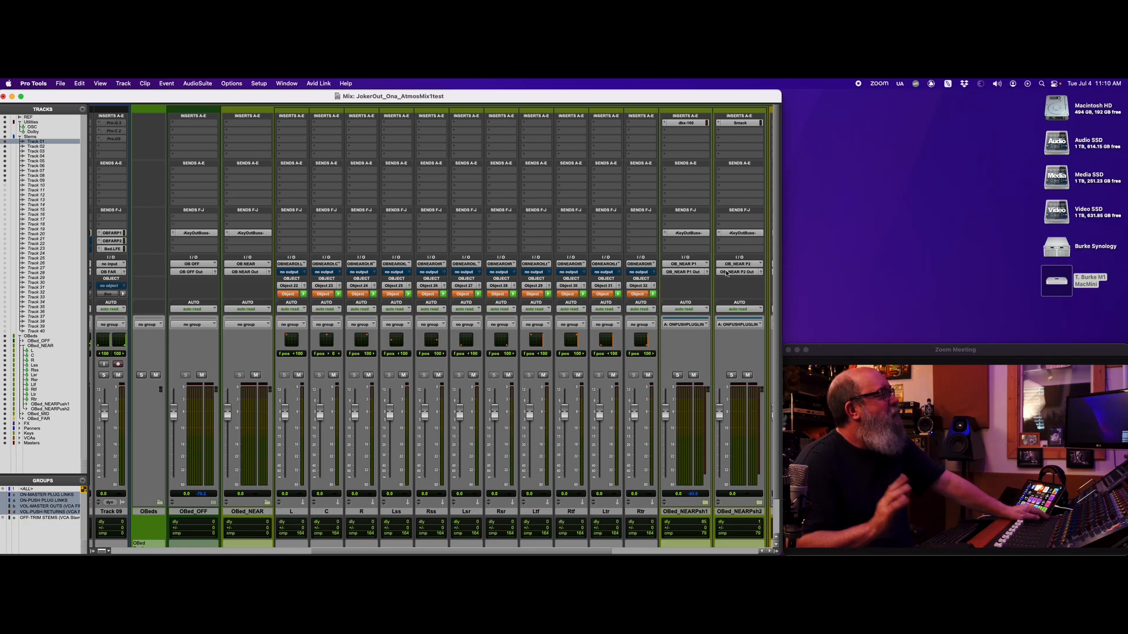
Collapse the OBed_NEAR folder and the parent OBeds folder in the mixer
left_click(267, 503)
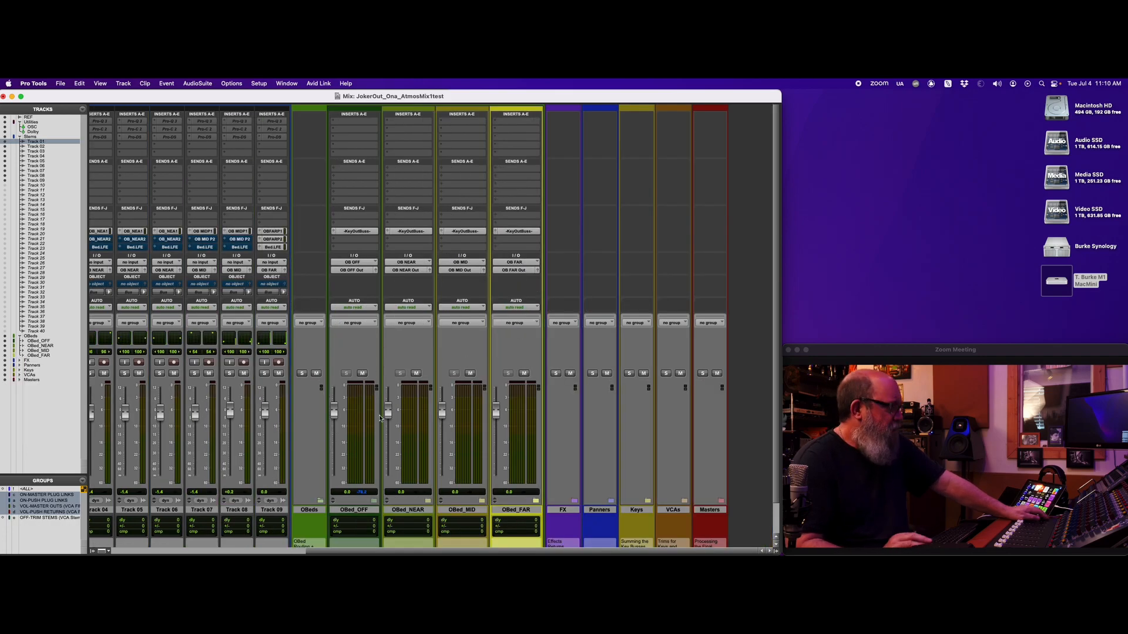
left_click_drag(411, 553, 350, 554)
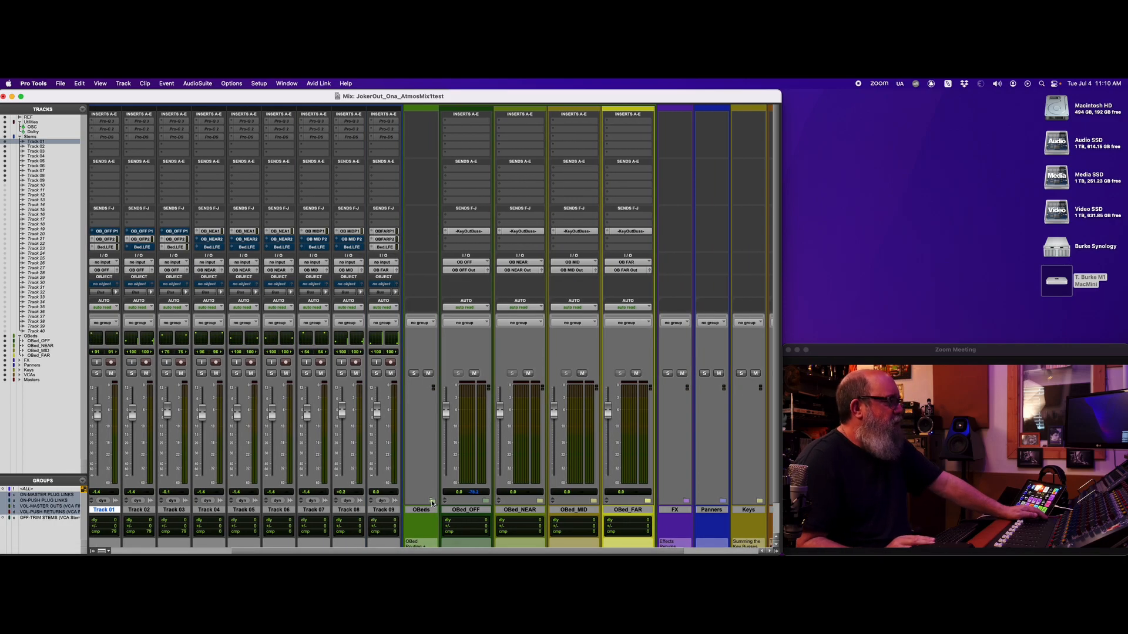
left_click(431, 501)
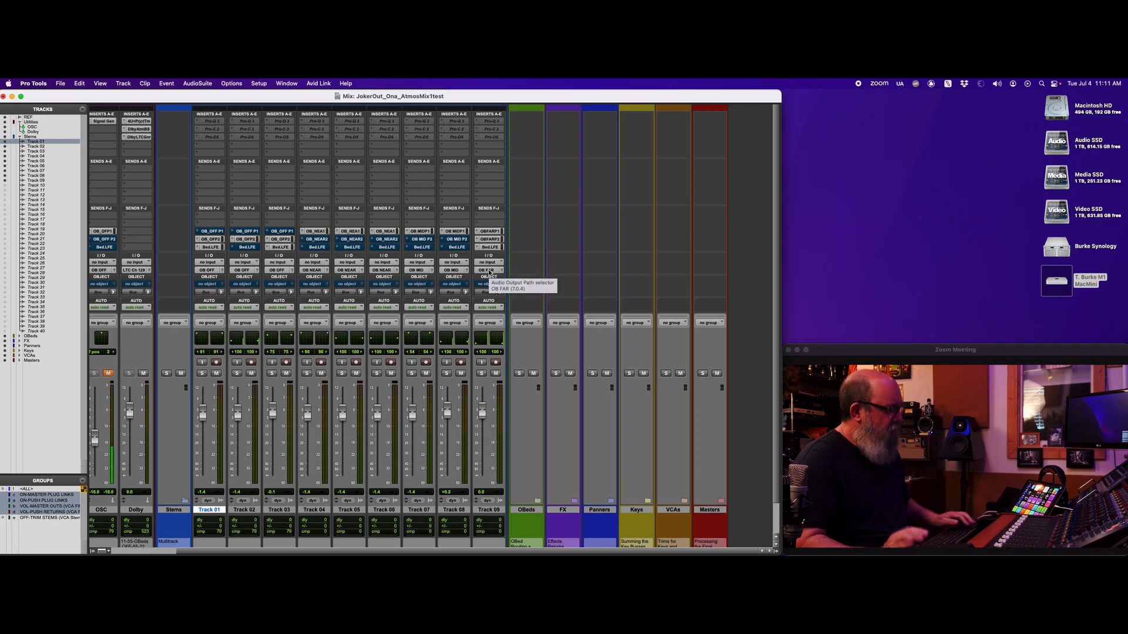
Show the Edit window, check the inputs in Dolby Atmos Renderer, and return to Pro Tools
key("super+equal")
key("super+Tab")
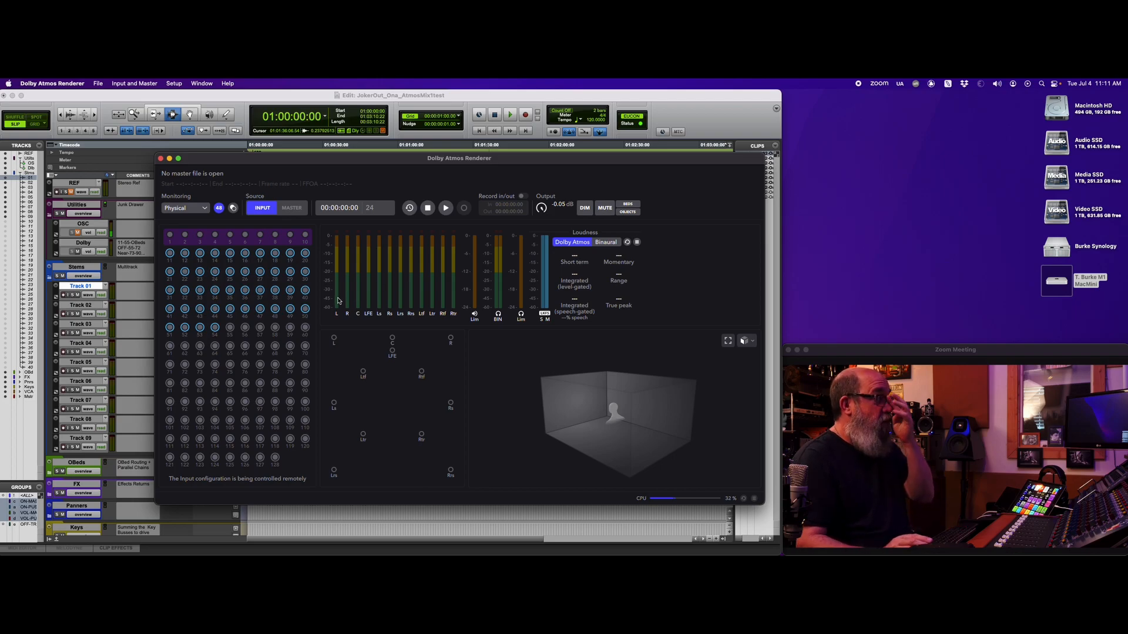
left_click(267, 101)
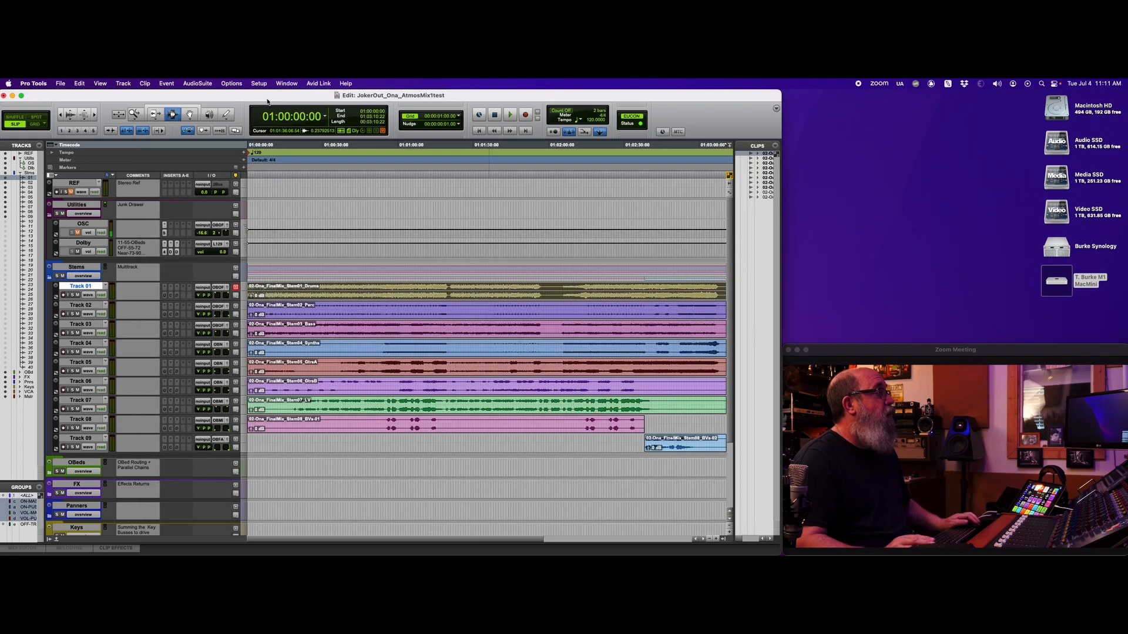
Open the recent session ADM Stripper Blank 48k without saving changes to the current session
left_click(59, 84)
mouse_move(71, 128)
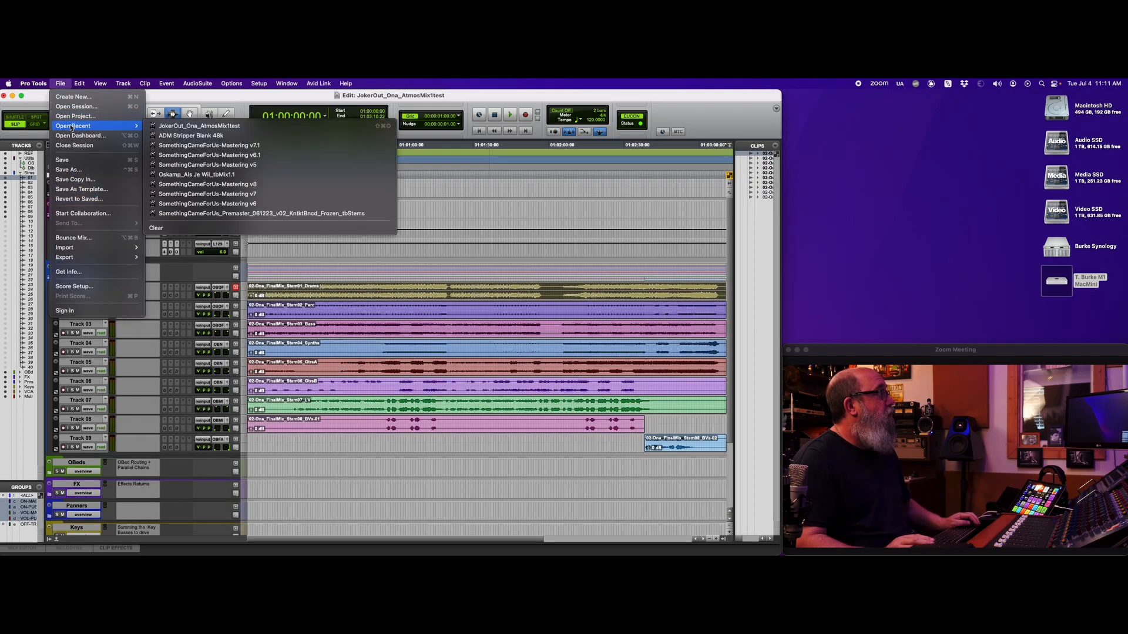
left_click(210, 136)
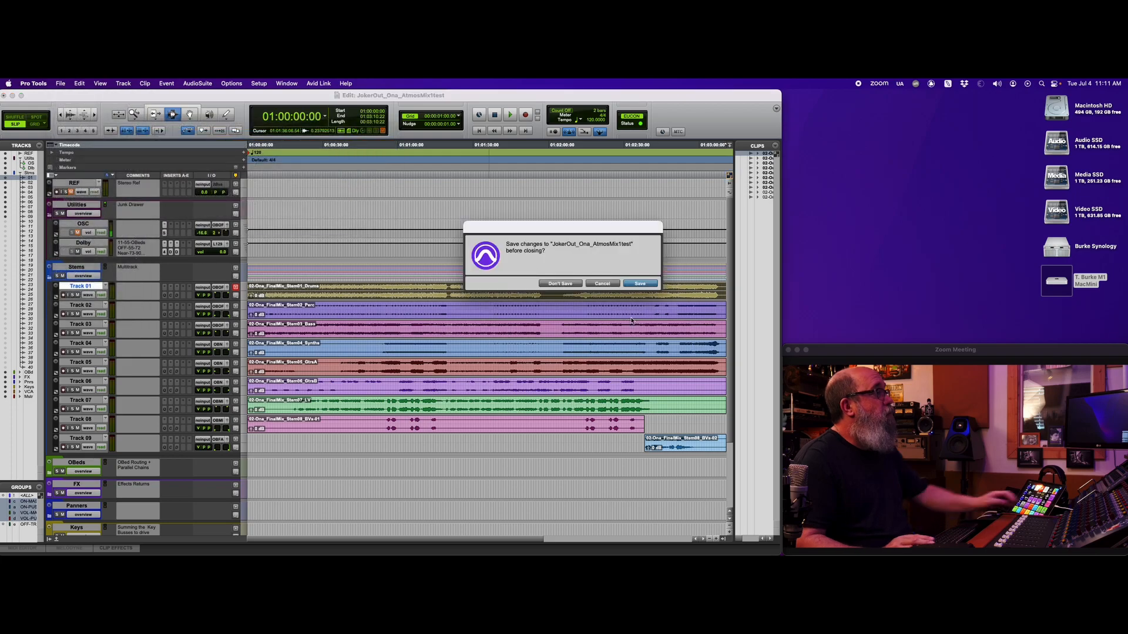
left_click(560, 284)
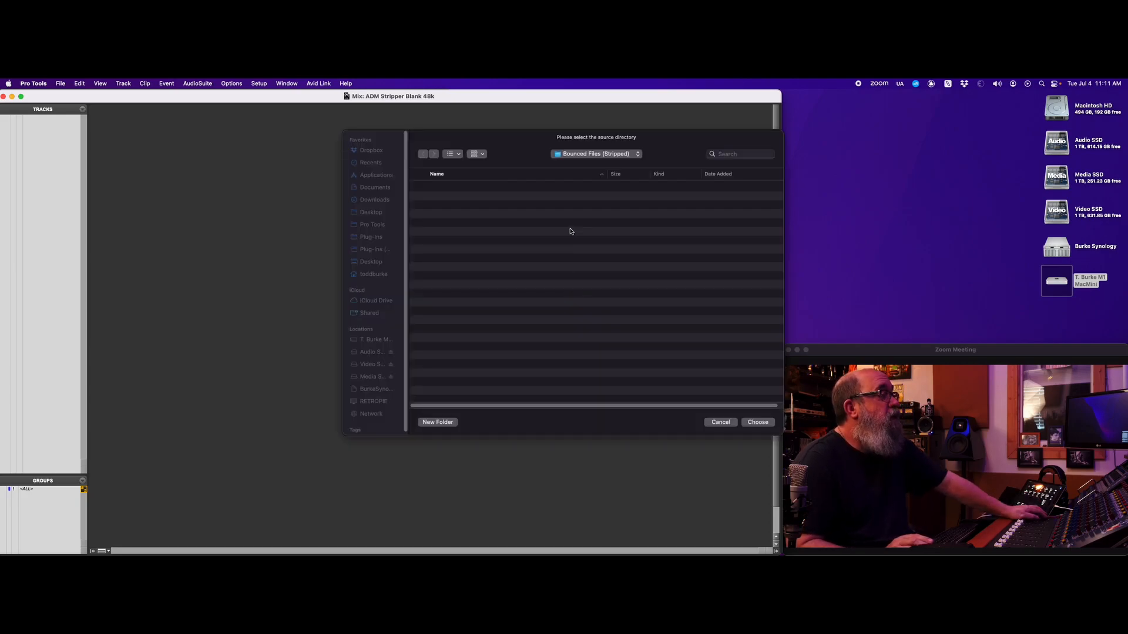
Choose the Bounced Files folder inside Atmos Mix Sessions as the source directory
left_click(616, 154)
left_click(594, 166)
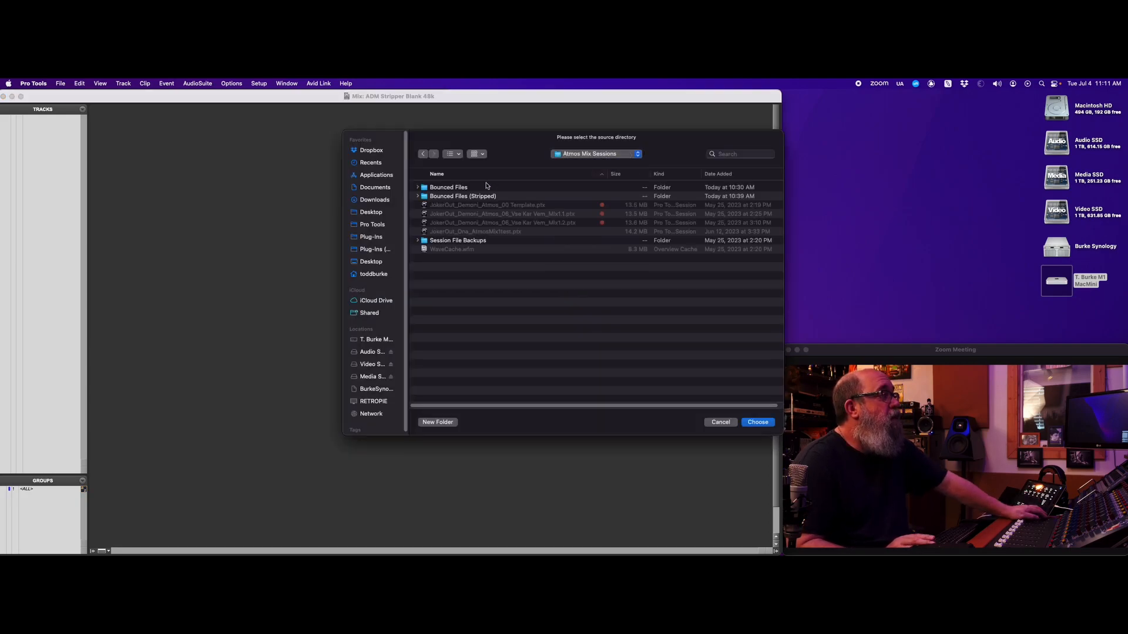
double_click(449, 188)
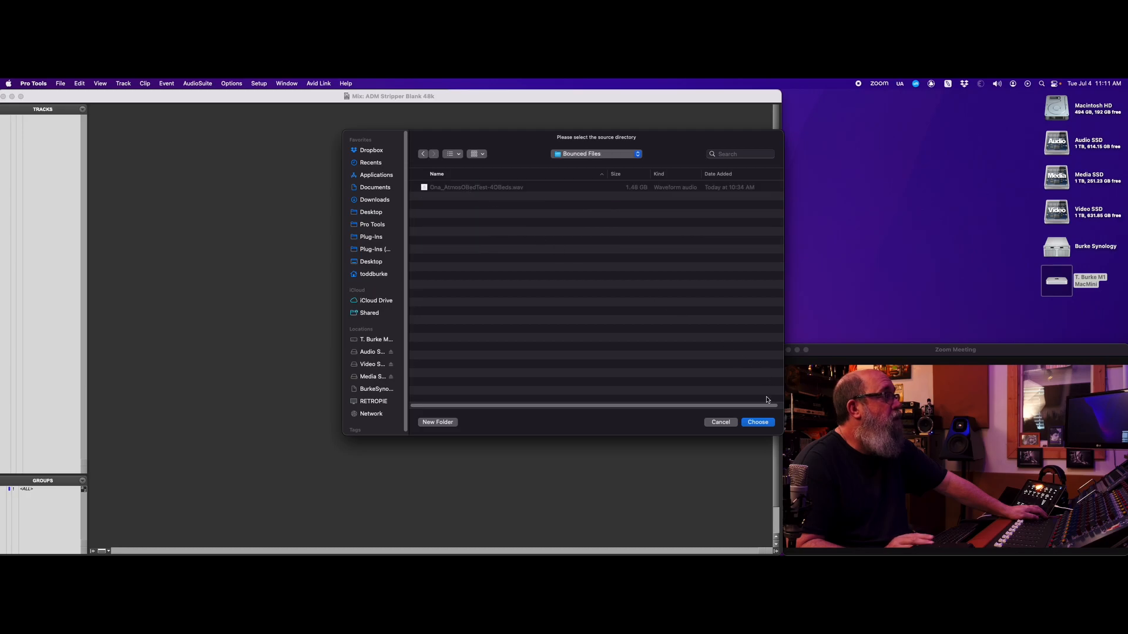
left_click(758, 421)
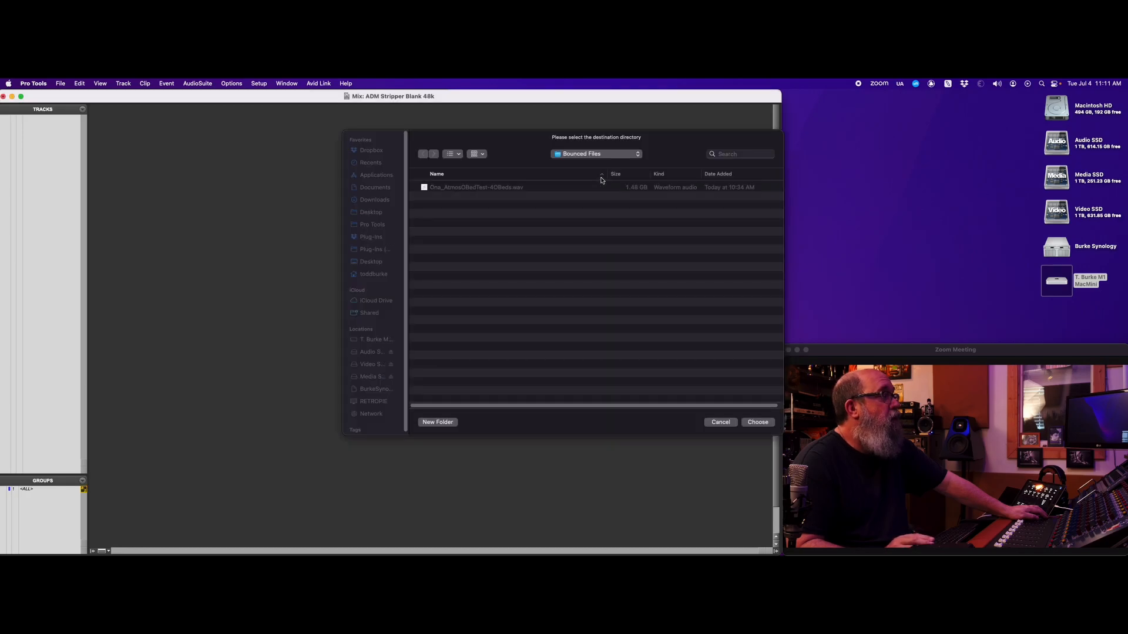
Choose the Bounced Files (Stripped) folder inside Atmos Mix Sessions as the destination directory
left_click(597, 155)
left_click(592, 165)
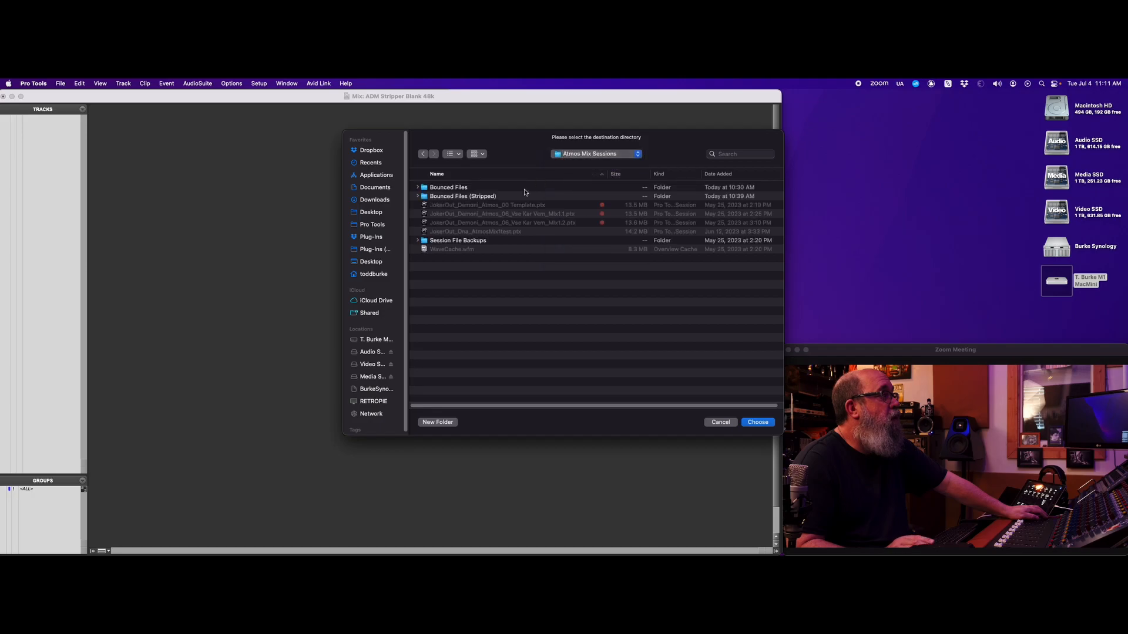
double_click(464, 196)
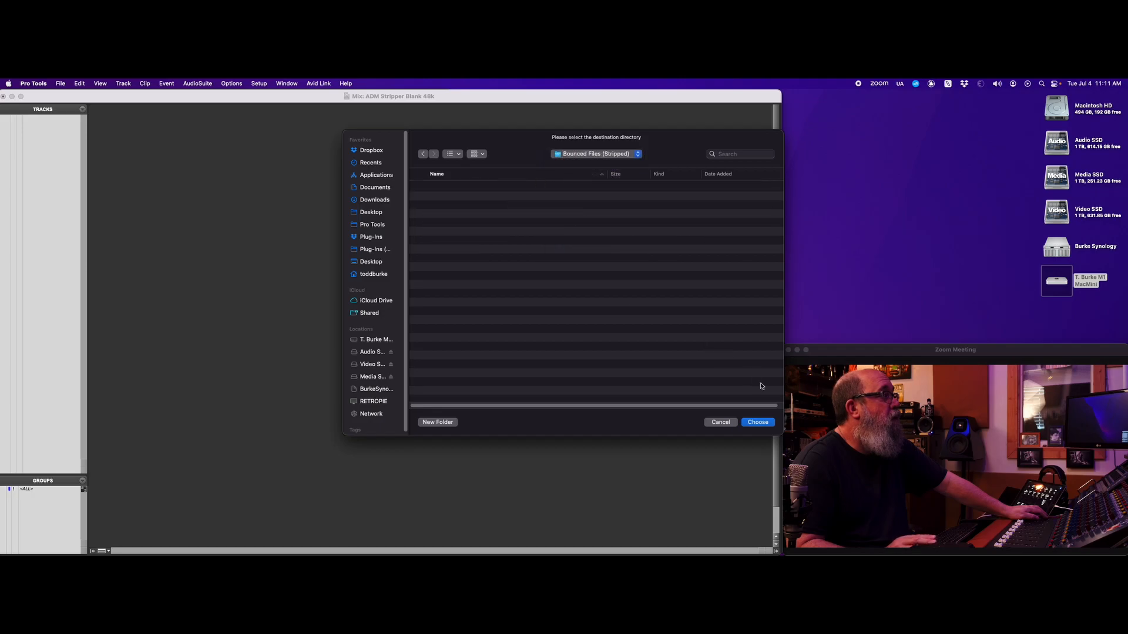
left_click(762, 424)
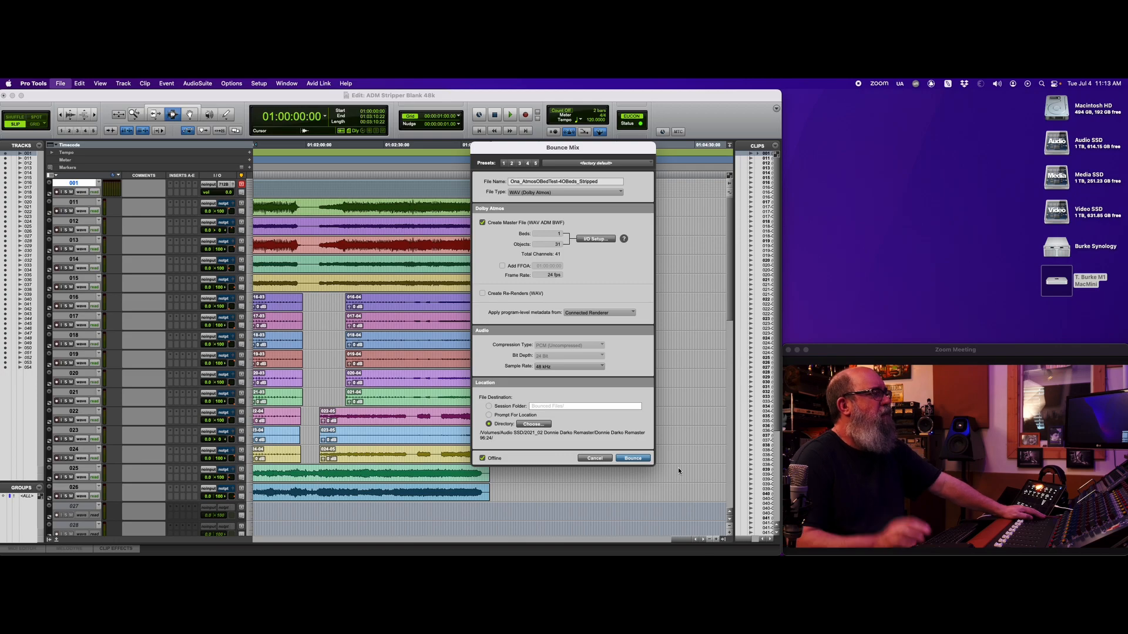
Bounce Ona_AtmosOBedTest-4OBeds_Stripped offline as a WAV (Dolby Atmos) master file and close the session
left_click(628, 457)
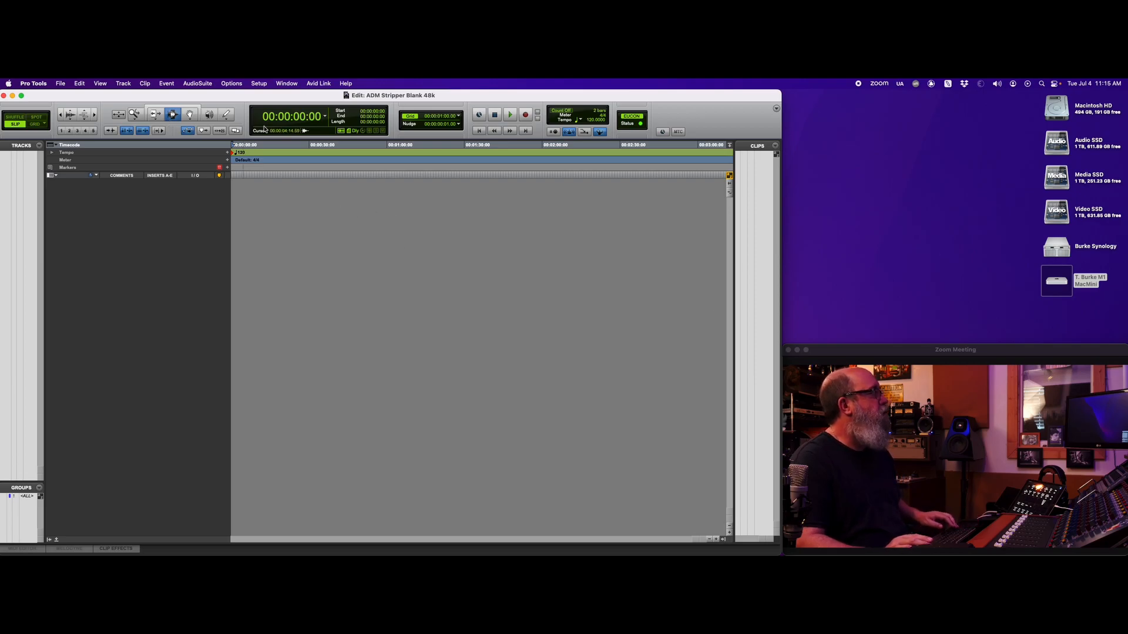
key("super+shift+w")
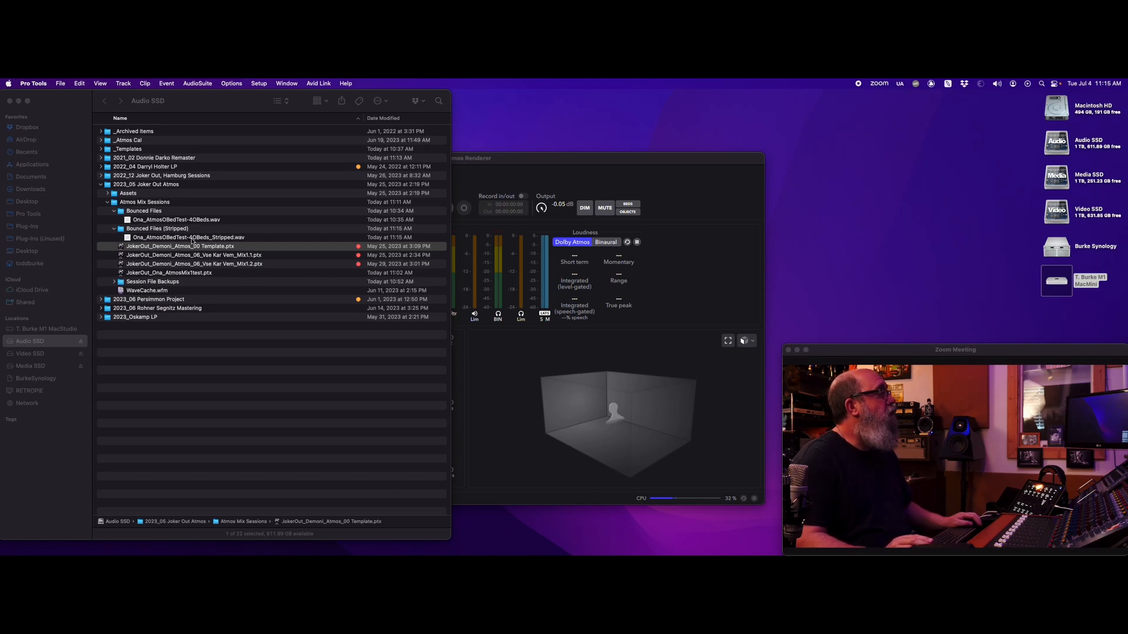
Compare the listings of Ona_AtmosOBedTest-4OBeds.wav and its stripped version in Finder
left_click(174, 239)
left_click(177, 221)
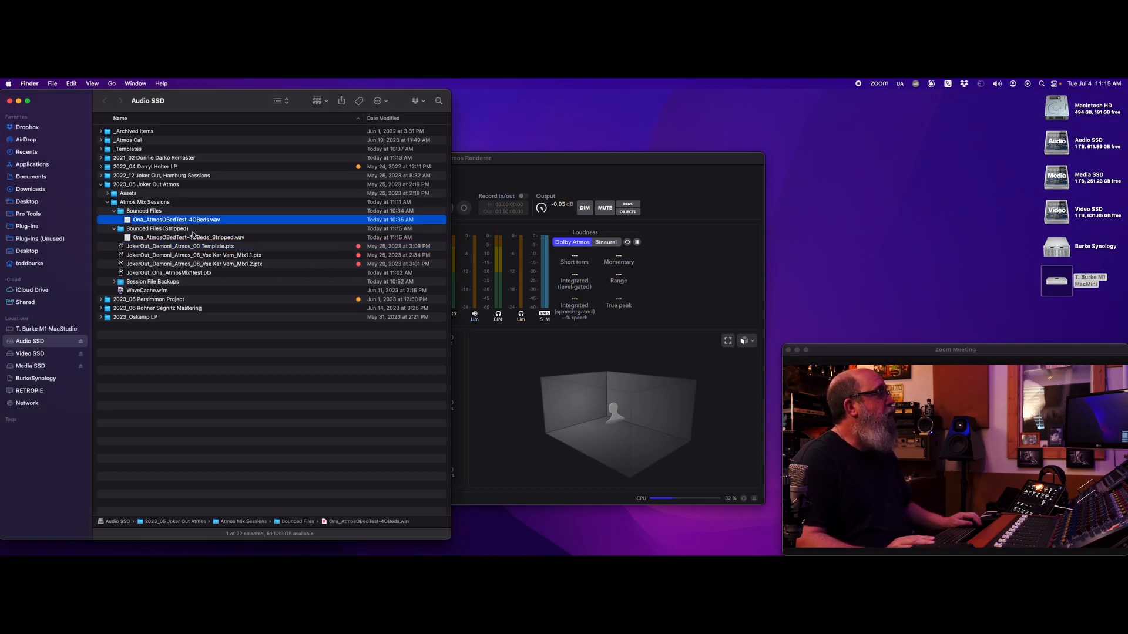
left_click(197, 238)
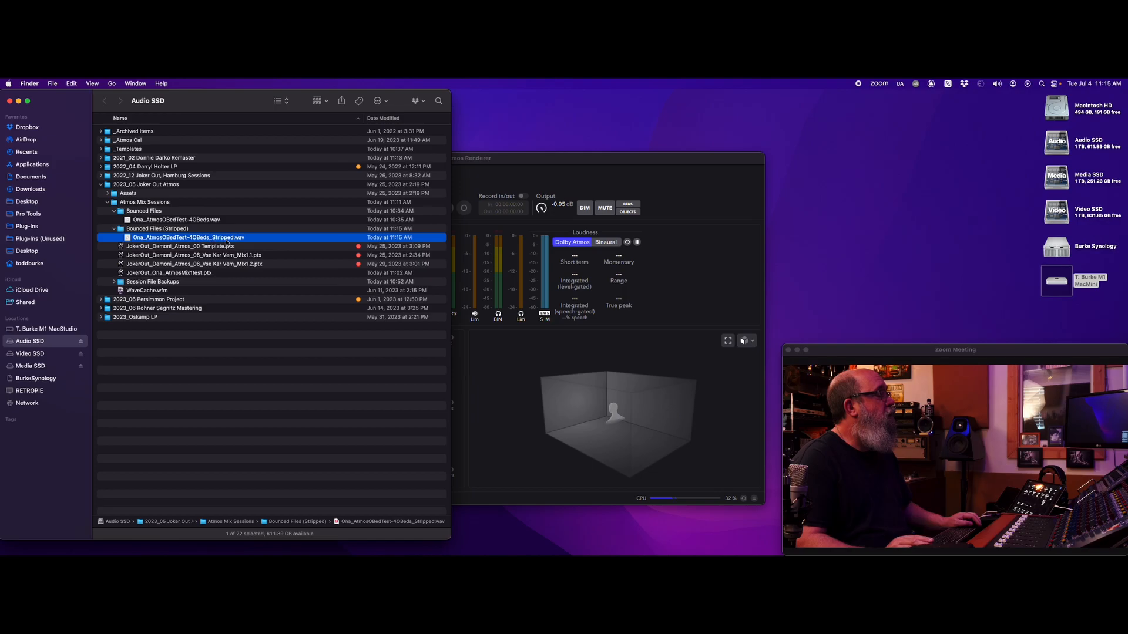
right_click(211, 238)
mouse_move(352, 253)
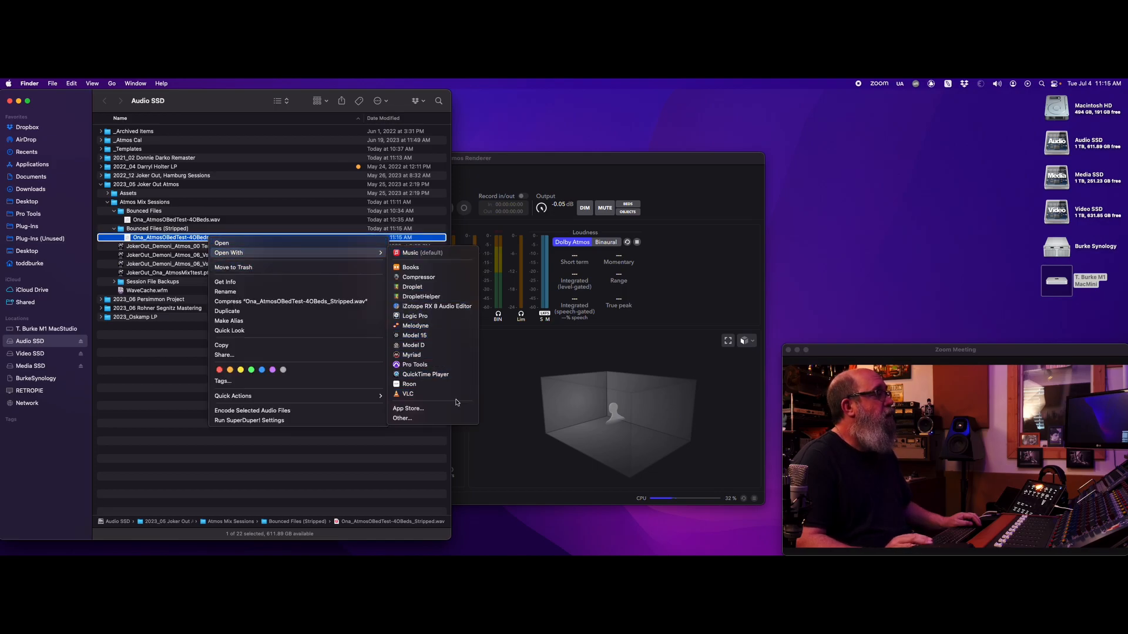
left_click(395, 466)
Switch to Dolby Atmos Renderer and open the master file Ona_AtmosOBedTest-4OBeds_Stripped.wav
mouse_move(429, 555)
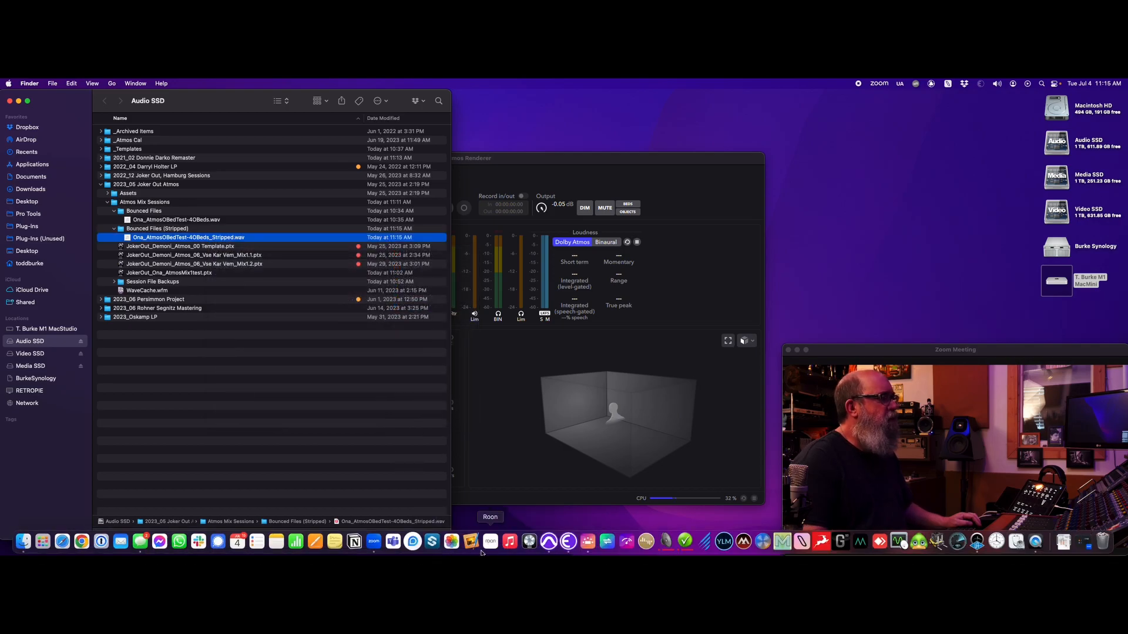
left_click(586, 542)
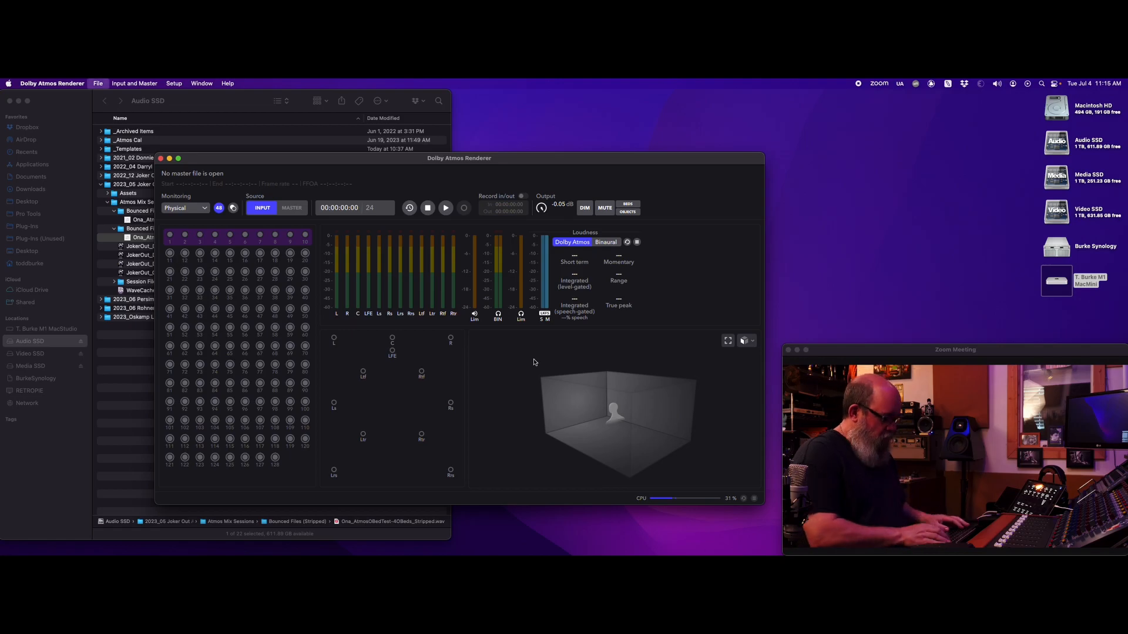
key("super+o")
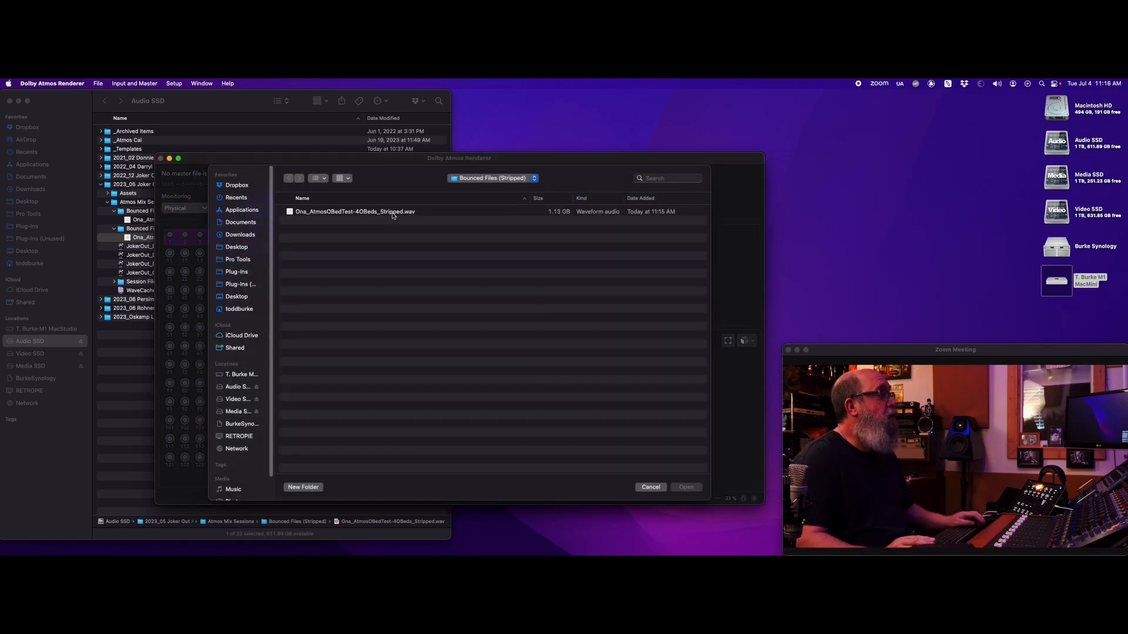
double_click(393, 213)
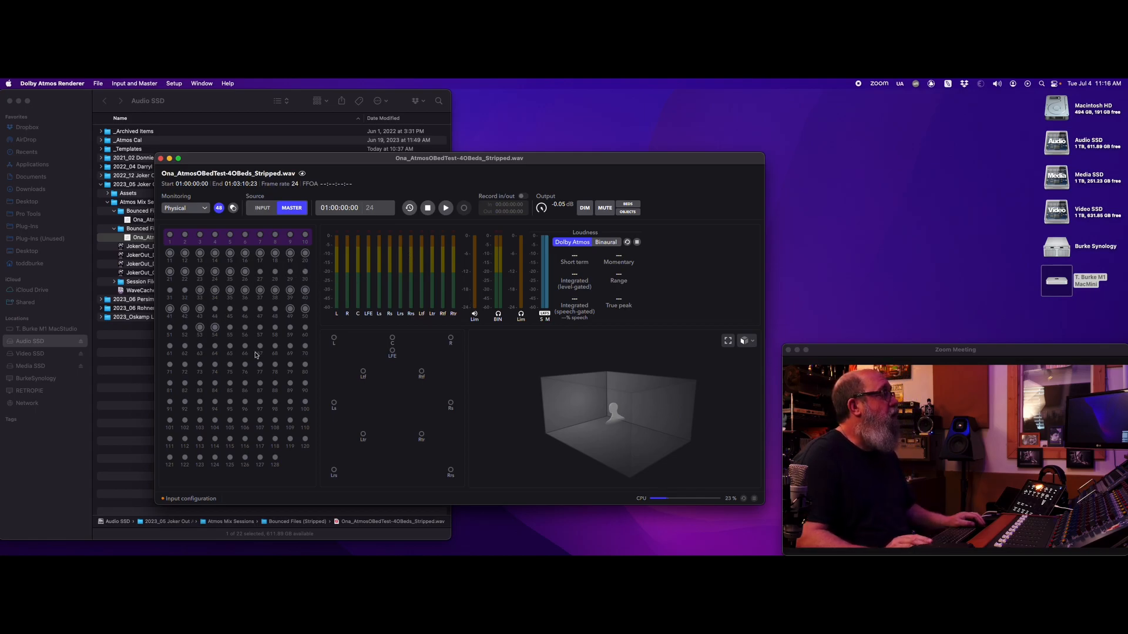
Move the Renderer window clear of Finder, compare the file info of the original and stripped bounces, and bring the Renderer back
left_click_drag(302, 161, 598, 84)
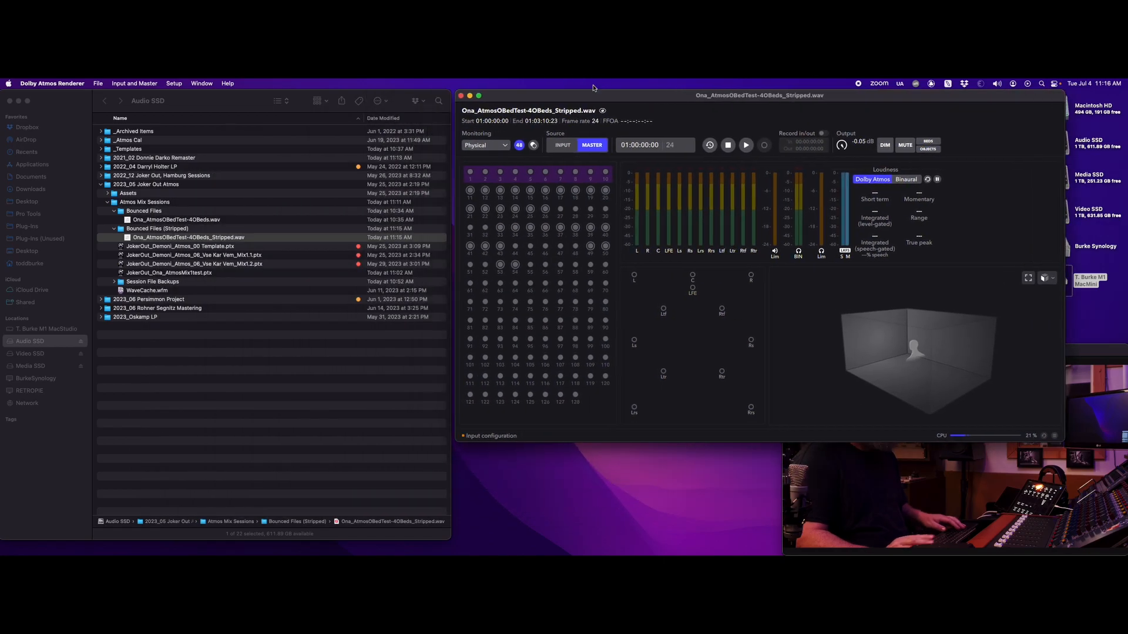
left_click(215, 220)
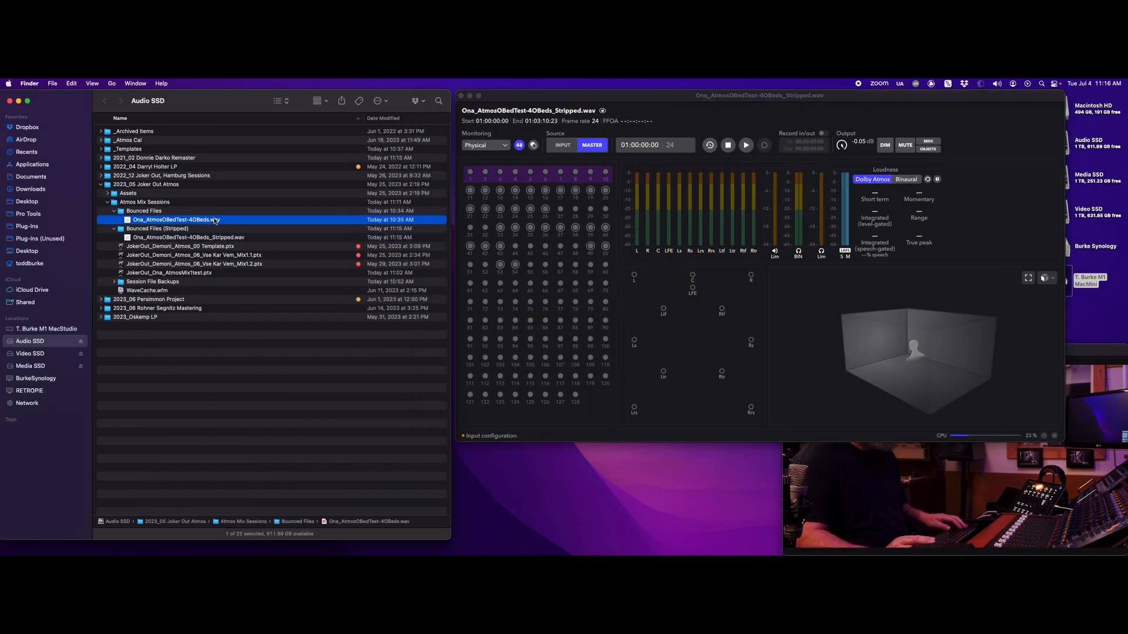
key("super+i")
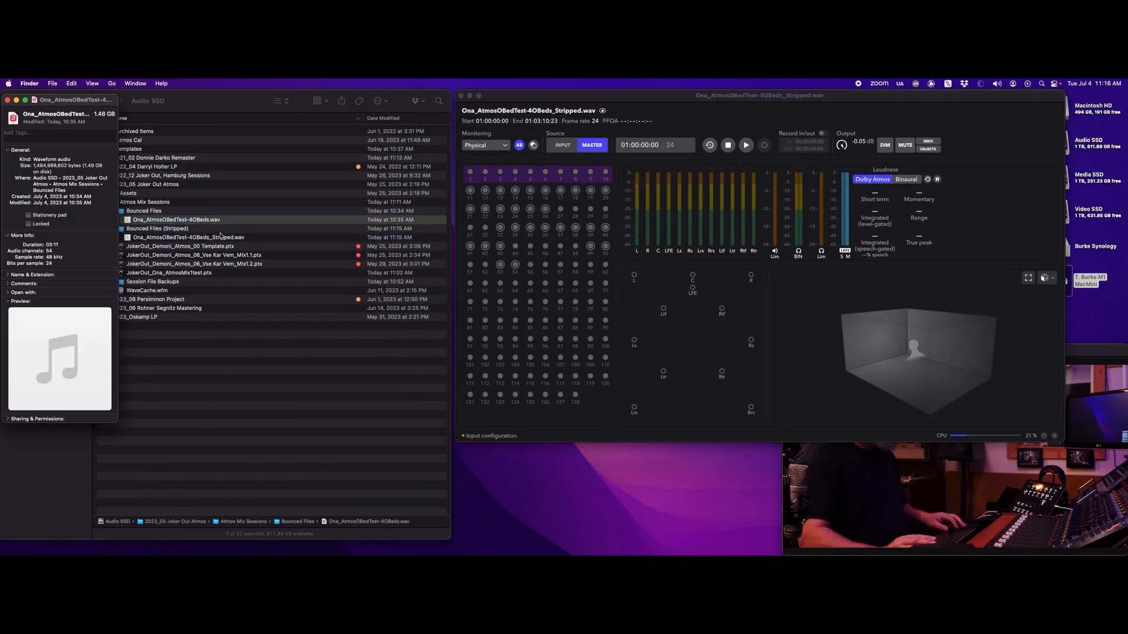
left_click(209, 237)
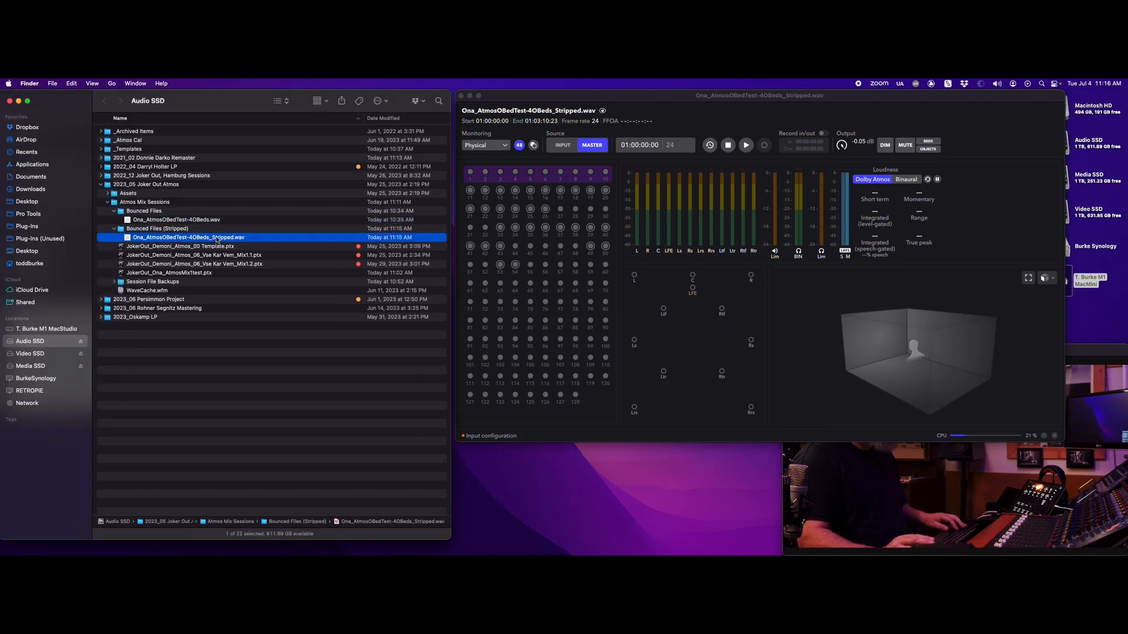
key("super+i")
key("super+w")
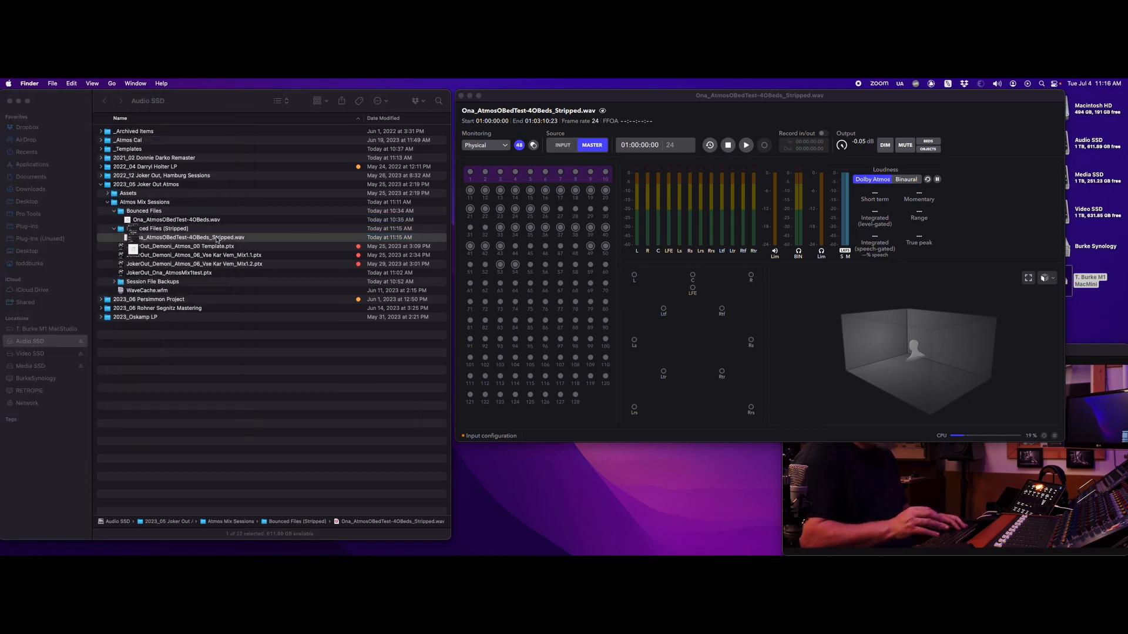
left_click_drag(692, 97, 399, 213)
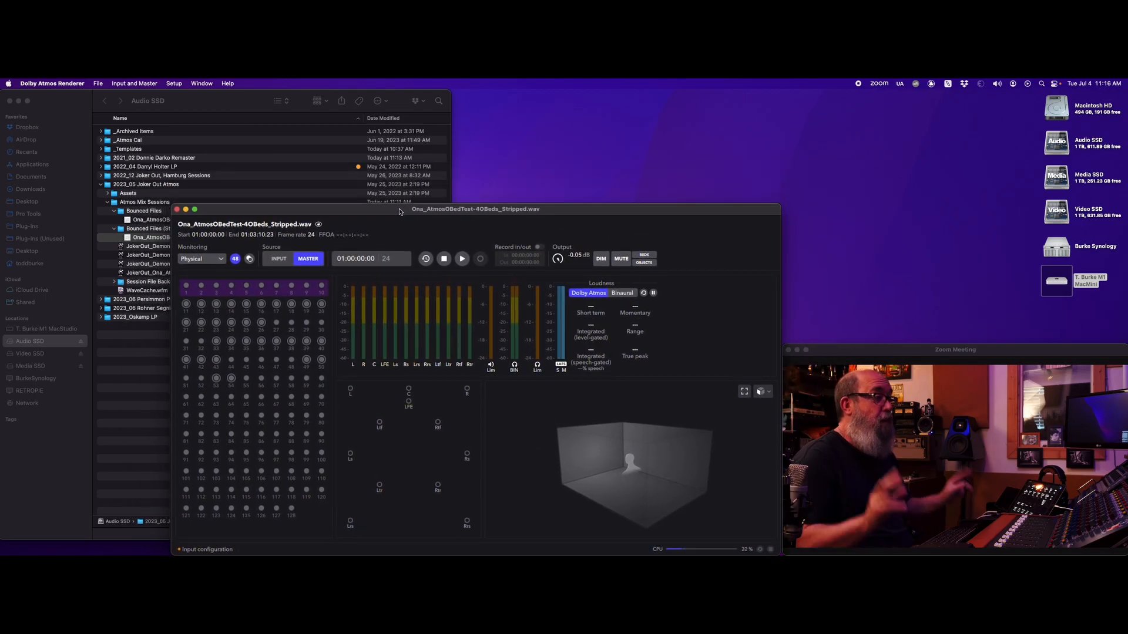